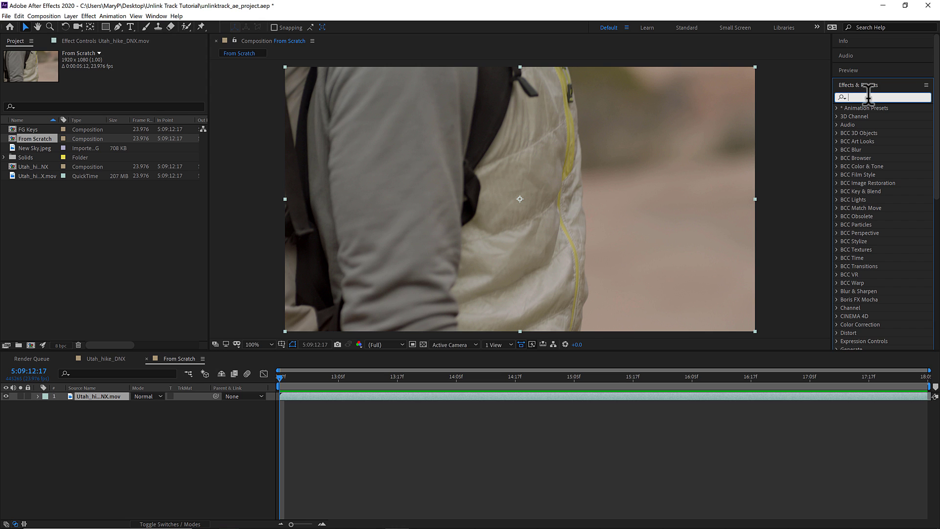
pyautogui.write('mocha')
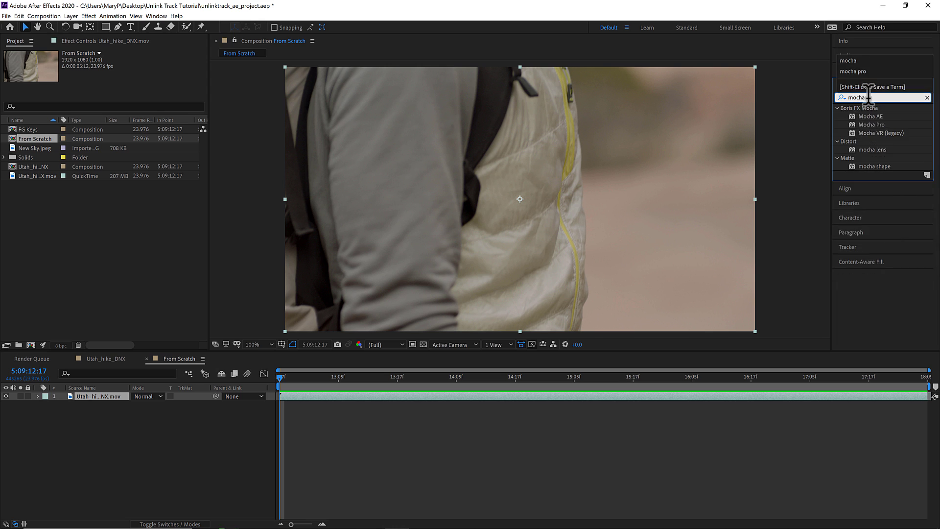
# Drag Mocha Pro from Effects & Presets onto the Utah_hike_DNX.mov layer.
pyautogui.moveTo(874, 125)
pyautogui.mouseDown()
pyautogui.moveTo(103, 397)
pyautogui.moveTo(107, 408)
pyautogui.mouseUp()
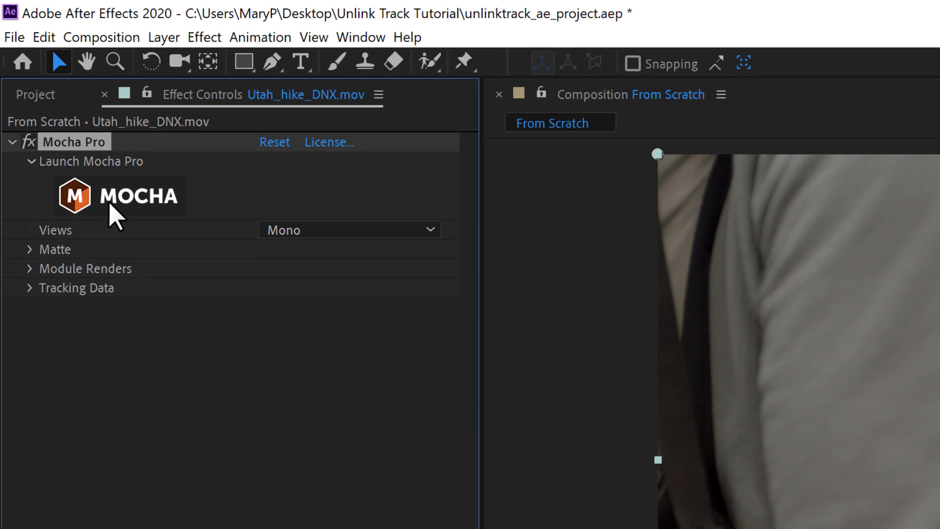
# Launch Mocha Pro, track a trial sky rectangle, then delete Layer 1 at frame 96.
pyautogui.click(114, 214)
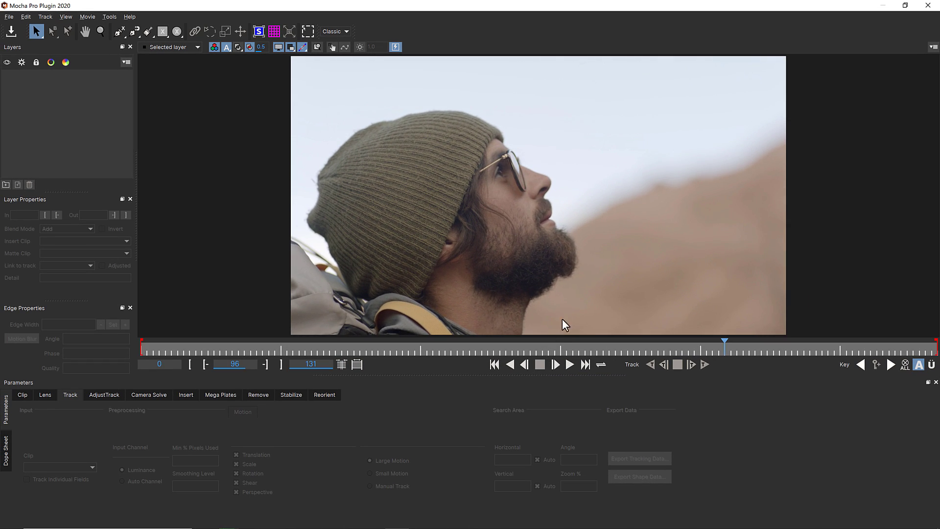
pyautogui.click(162, 32)
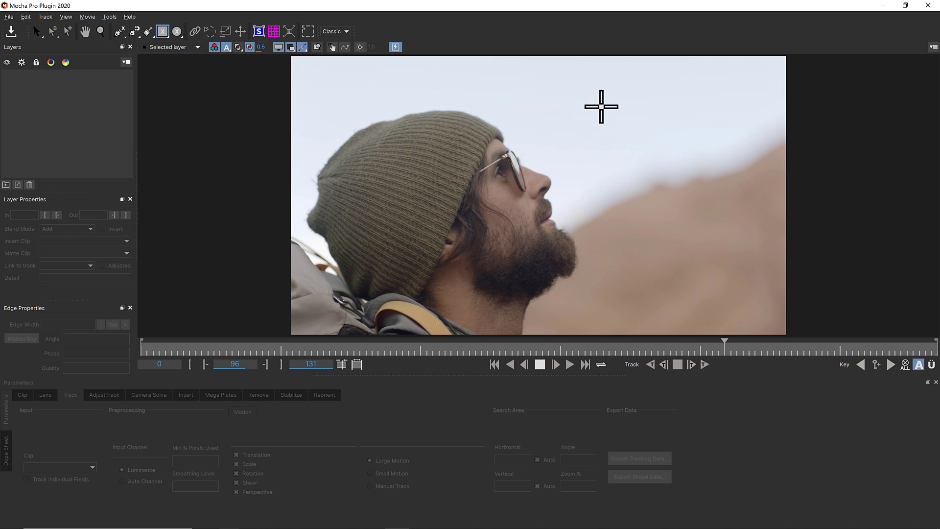
pyautogui.moveTo(604, 108)
pyautogui.mouseDown()
pyautogui.moveTo(805, 224)
pyautogui.moveTo(832, 225)
pyautogui.mouseUp()
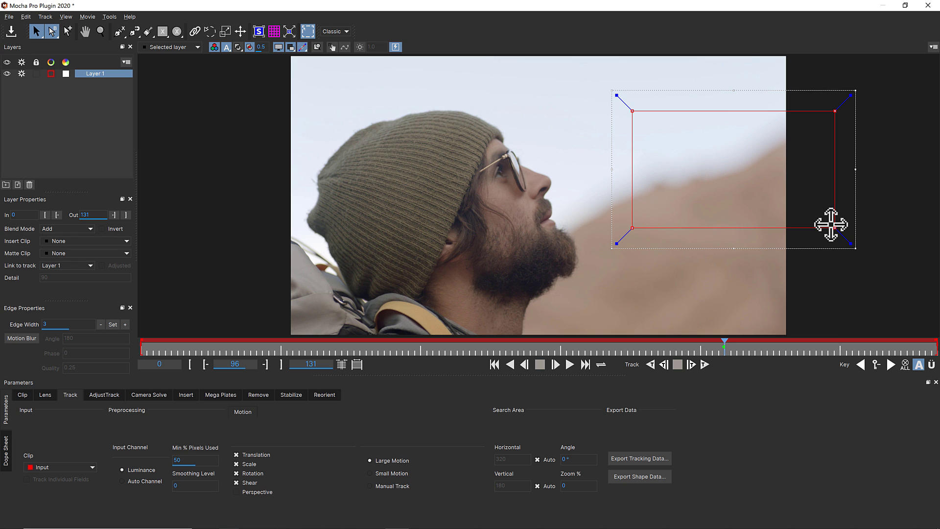
pyautogui.click(704, 365)
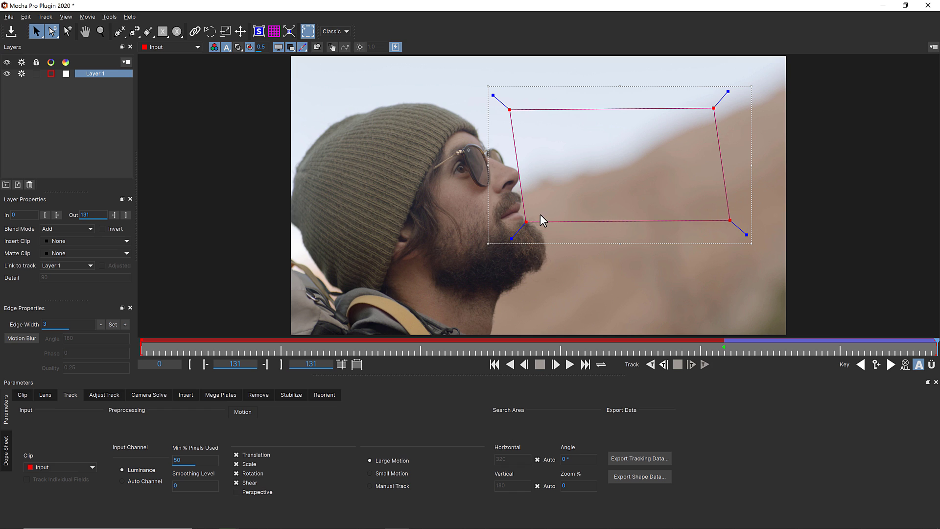
pyautogui.click(723, 345)
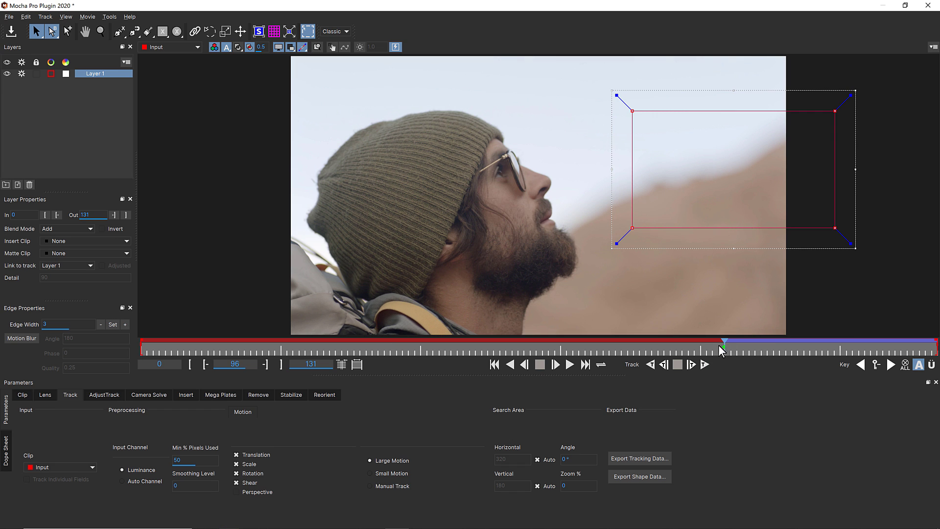
pyautogui.click(30, 184)
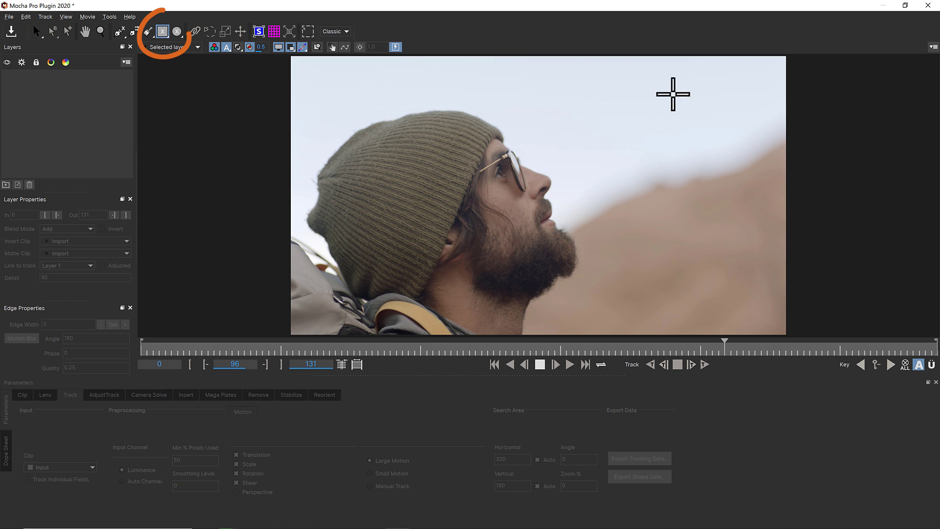
# Draw a rectangle over the sky, pull its top-left corner down, and show the planar surface.
pyautogui.moveTo(642, 91); pyautogui.dragTo(814, 244)
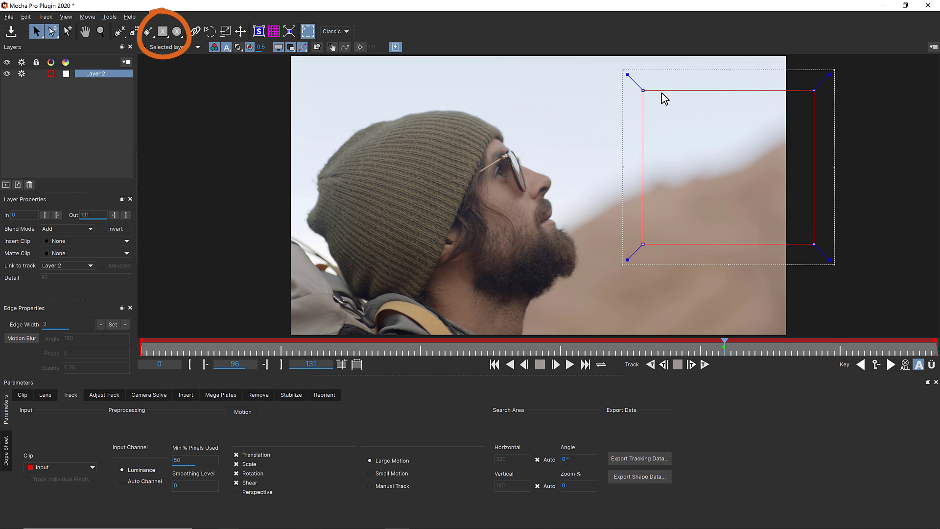
pyautogui.moveTo(643, 91); pyautogui.dragTo(633, 162)
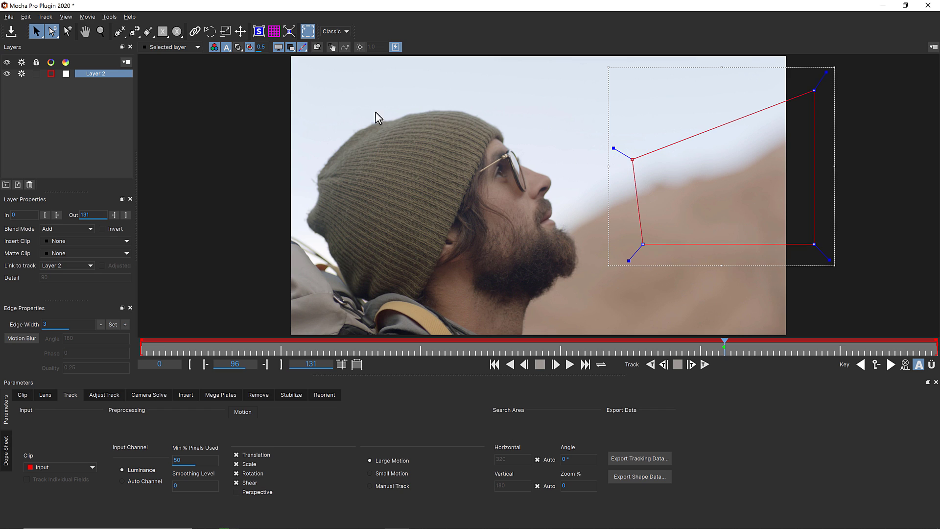
pyautogui.click(259, 31)
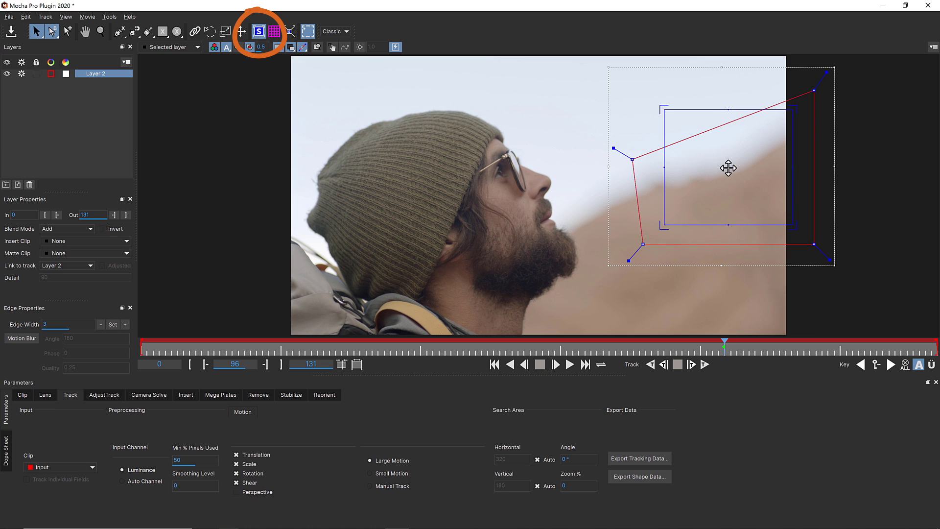
# Move the planar surface down-left over the hillside, toggle the grid, and shift the shape.
pyautogui.moveTo(728, 168); pyautogui.dragTo(683, 192)
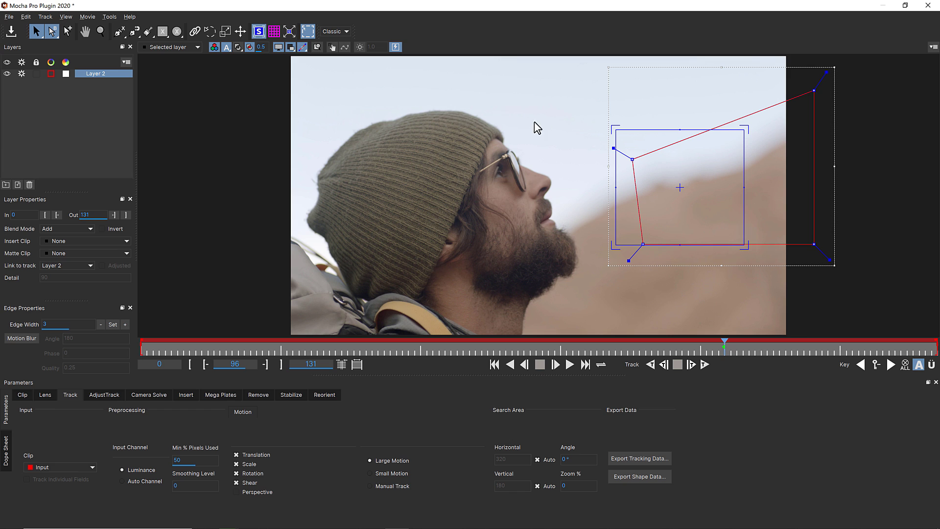
pyautogui.click(274, 31)
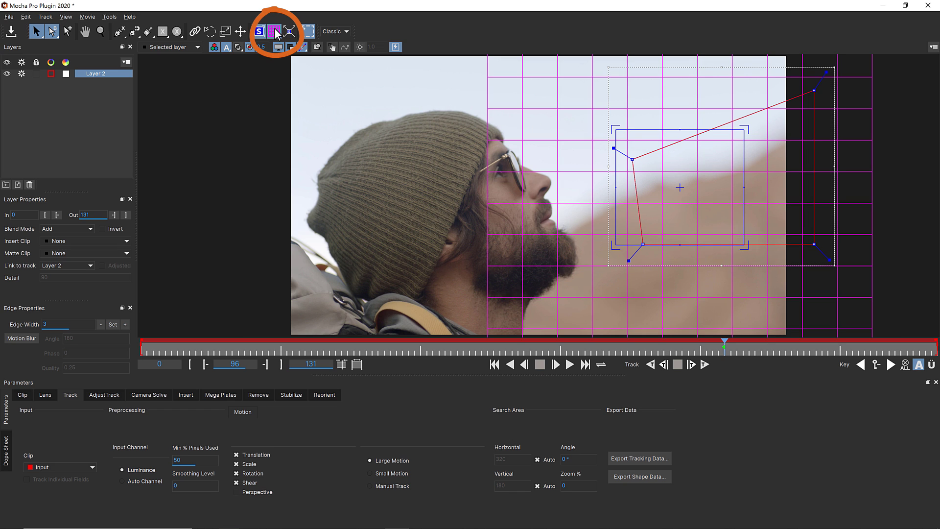
pyautogui.click(274, 31)
pyautogui.click(275, 31)
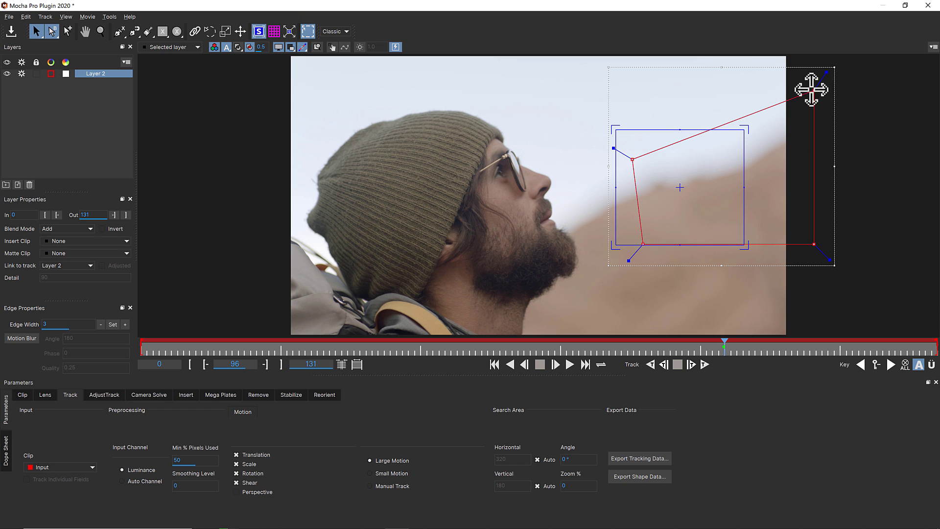
pyautogui.moveTo(812, 89); pyautogui.dragTo(796, 47)
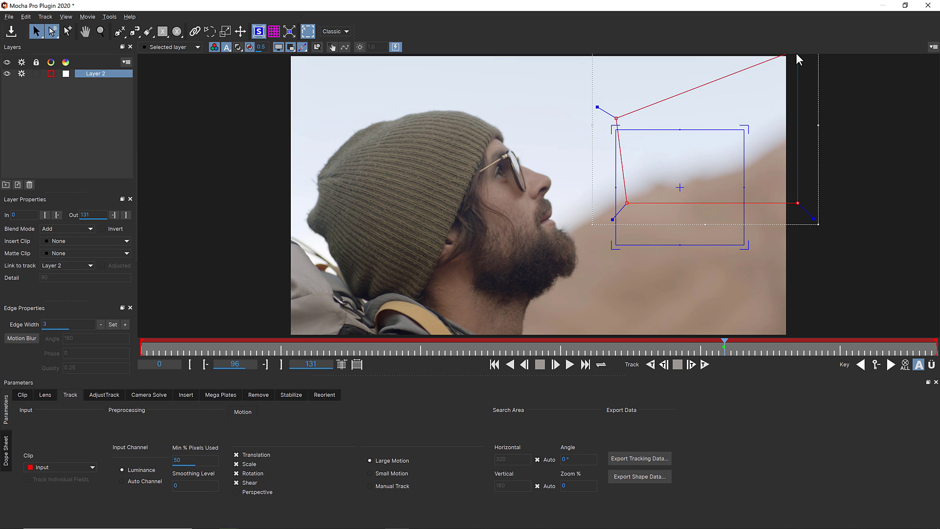
pyautogui.moveTo(799, 200); pyautogui.dragTo(802, 239)
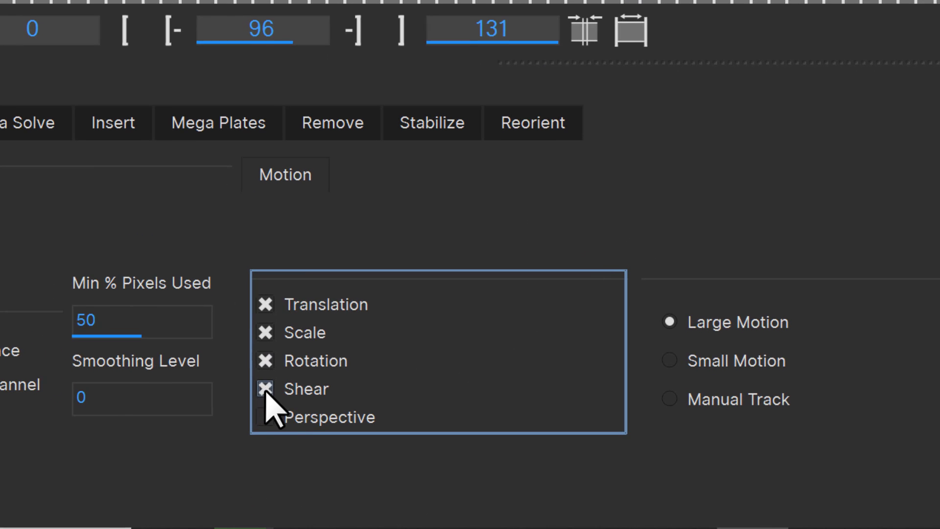
# Turn off Shear tracking and set the layer colour to red.
pyautogui.click(237, 482)
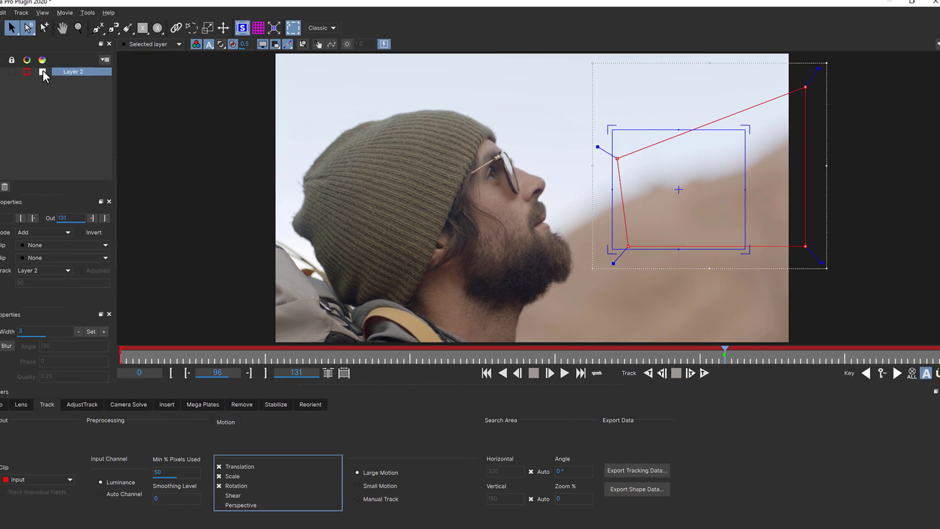
pyautogui.click(65, 73)
pyautogui.click(365, 183)
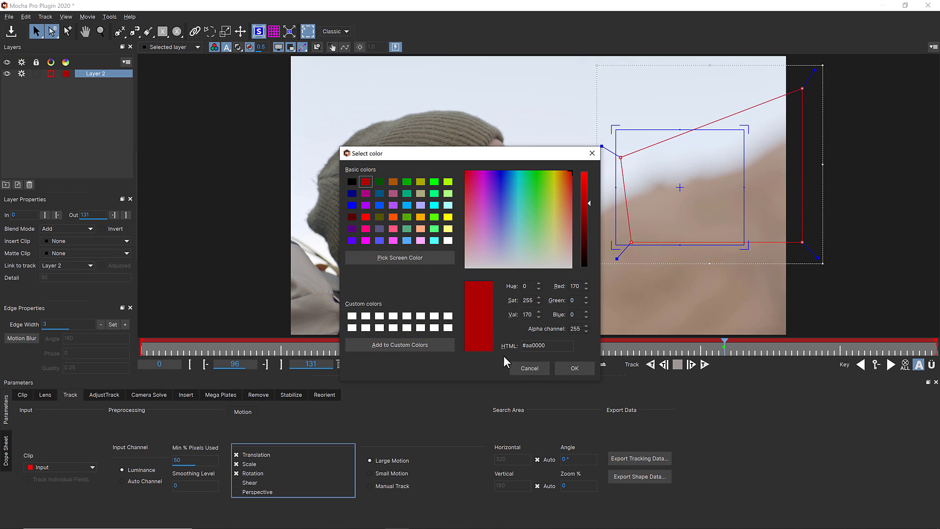
pyautogui.click(575, 368)
# Show the shape's matte as a red fill overlay.
pyautogui.click(238, 47)
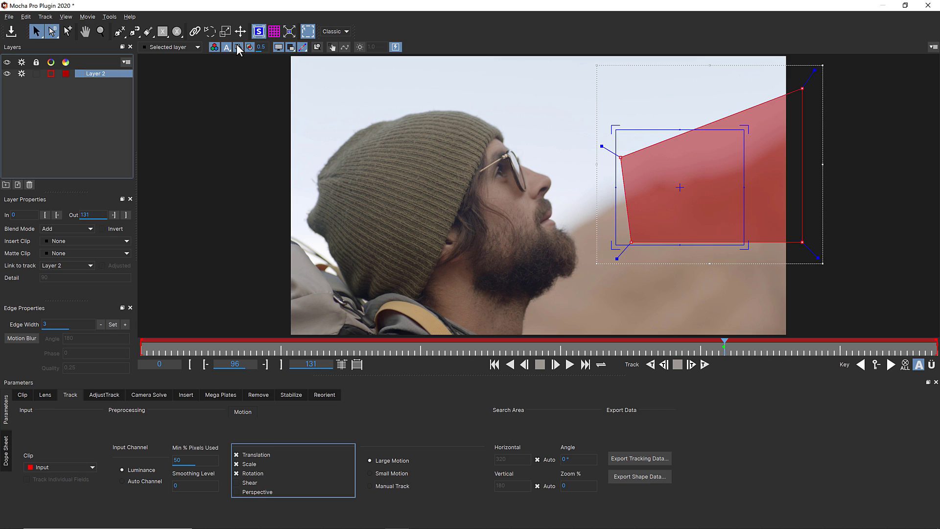
pyautogui.click(238, 49)
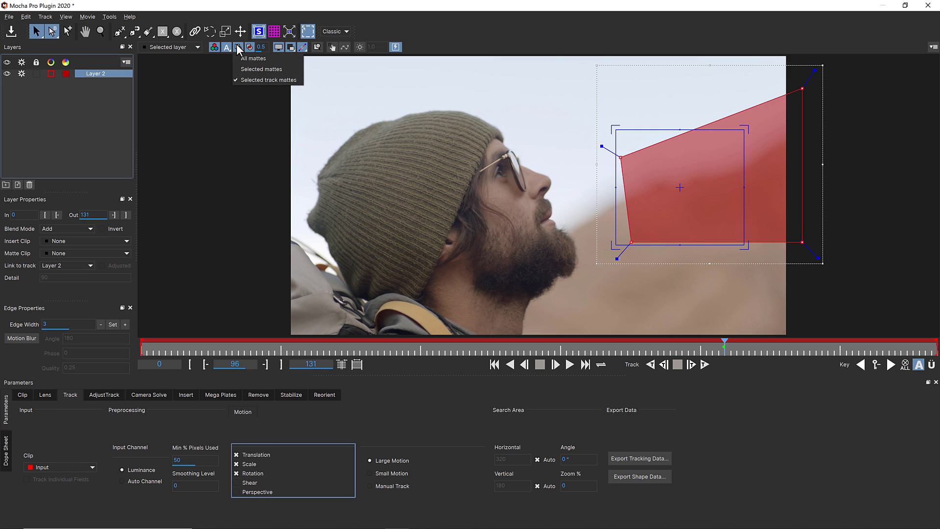
pyautogui.click(238, 49)
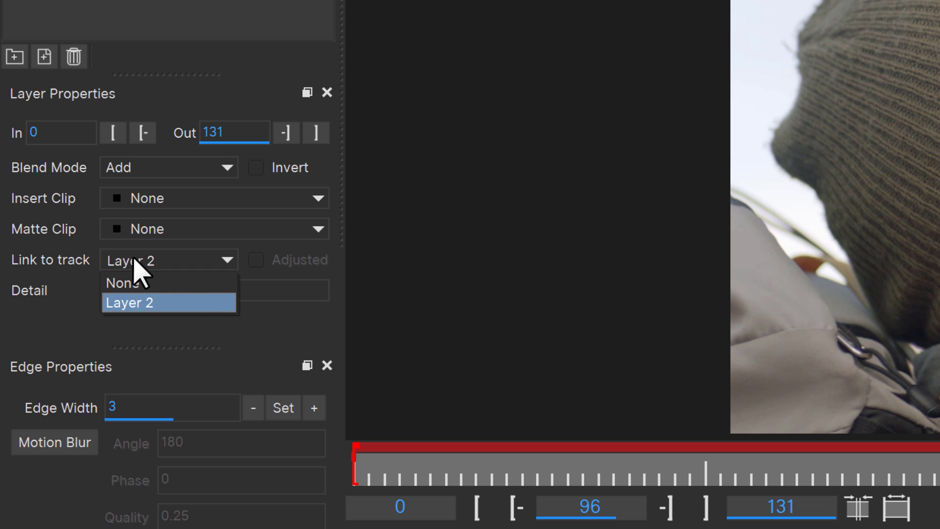
# Set Link to track to None and track Layer 2 forward from frame 96 to 131.
pyautogui.click(145, 286)
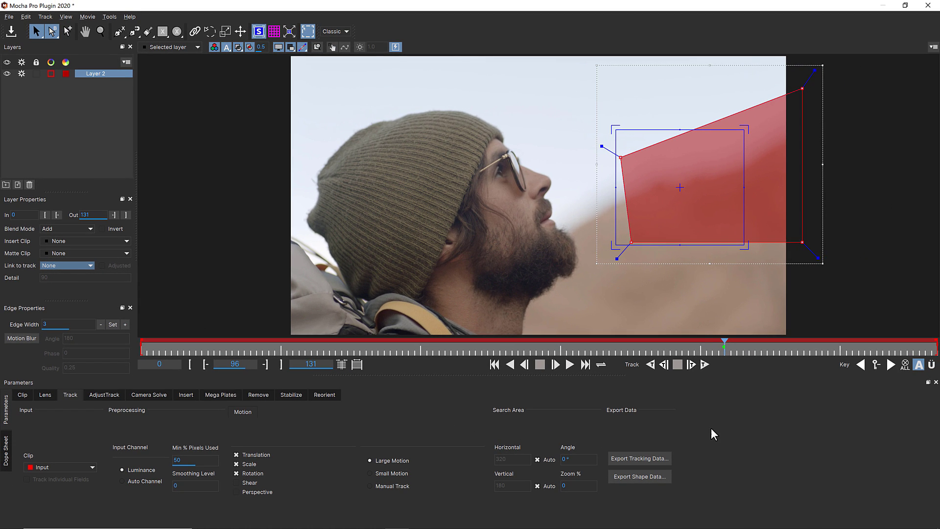
pyautogui.click(704, 365)
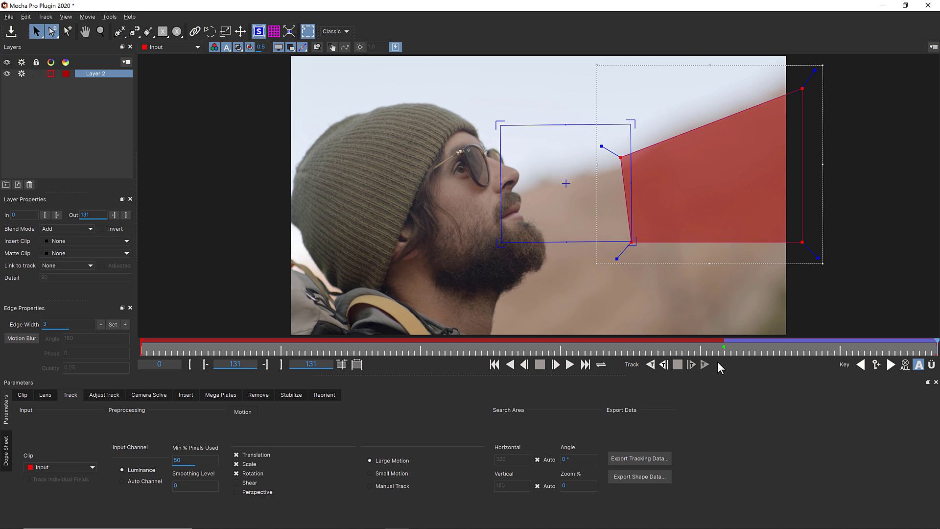
# Track Layer 2 backward to frame 0, save the Mocha project, and close Mocha.
pyautogui.click(651, 364)
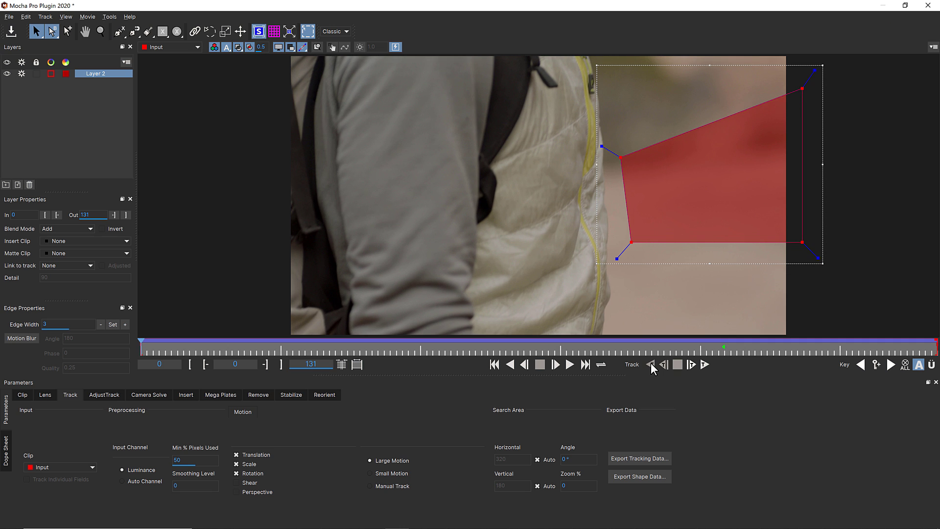
pyautogui.click(14, 34)
pyautogui.click(927, 5)
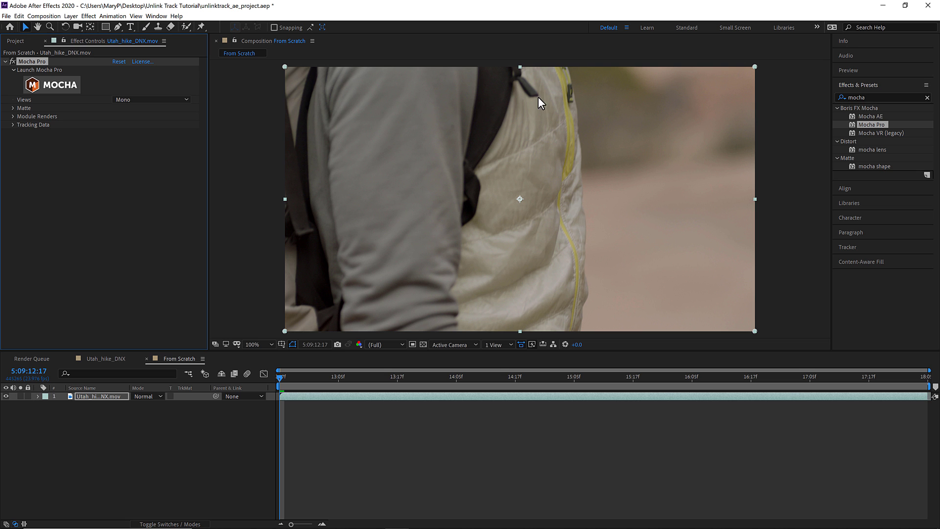
# Add New Sky.jpeg below the clip and place a duplicate hiking clip above it.
pyautogui.click(17, 41)
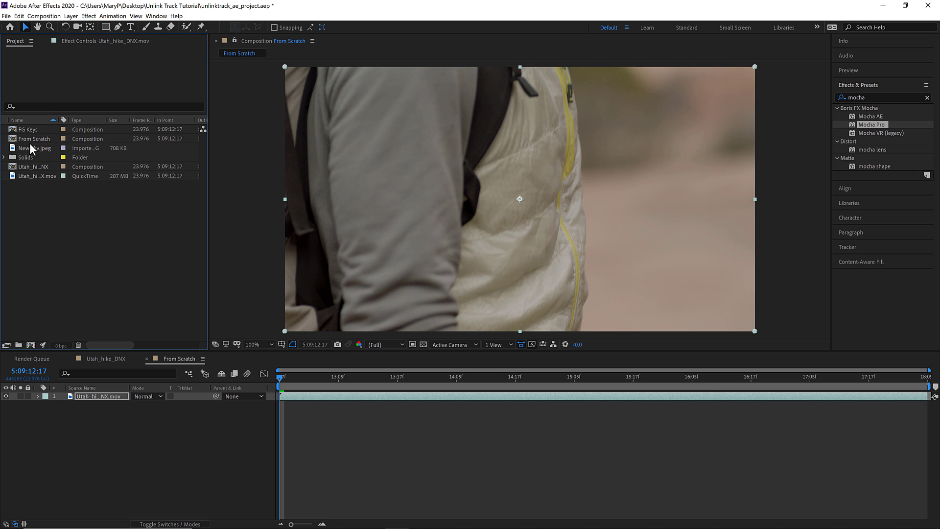
pyautogui.moveTo(32, 148)
pyautogui.mouseDown()
pyautogui.moveTo(96, 405)
pyautogui.moveTo(80, 429)
pyautogui.mouseUp()
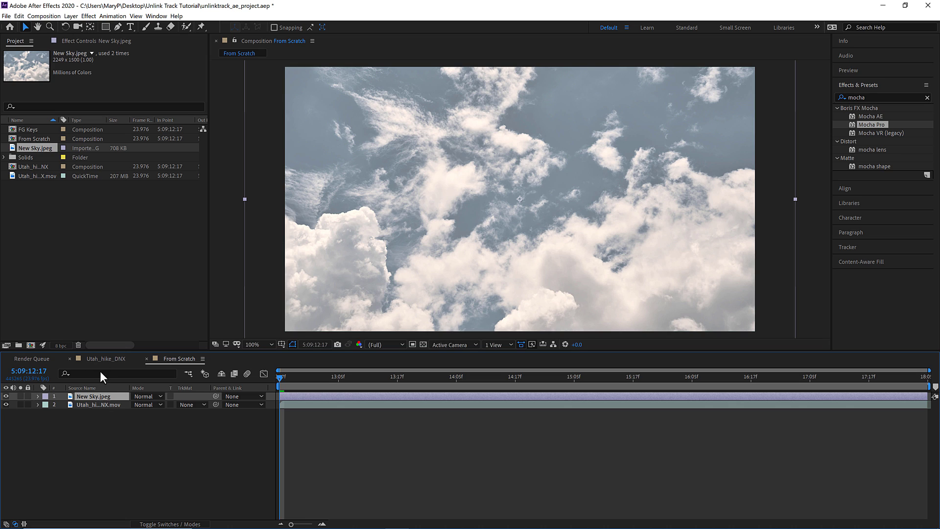
pyautogui.click(97, 405)
pyautogui.hotkey('ctrl', 'd')
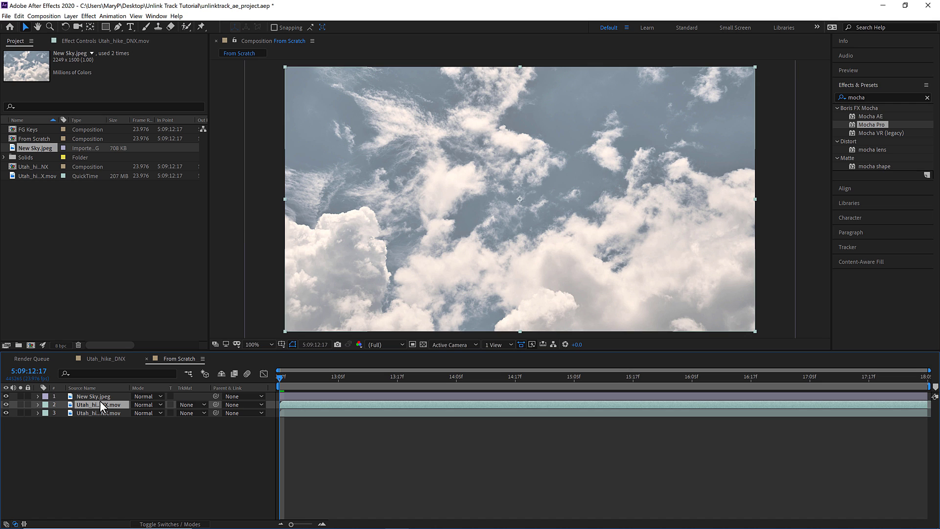
pyautogui.moveTo(104, 403); pyautogui.dragTo(104, 393)
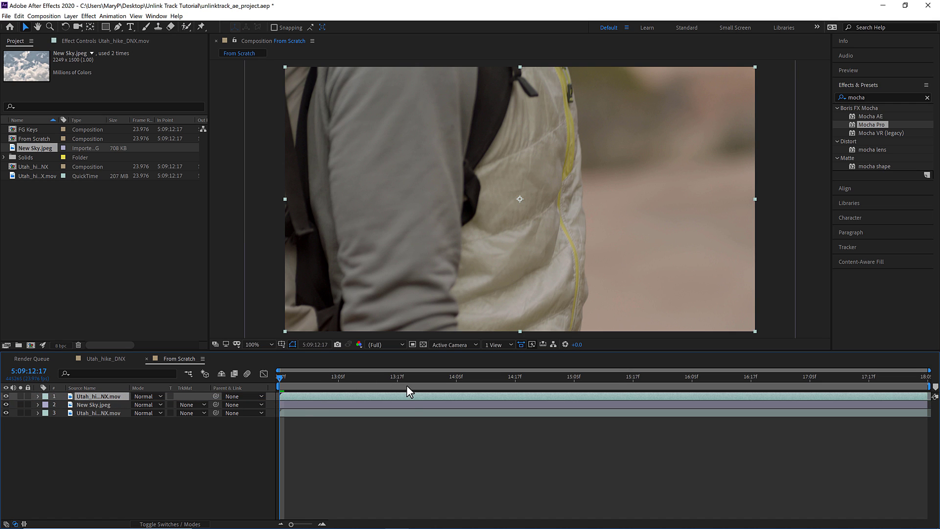
# Apply BCC Chroma Key Studio to the top hiking clip.
pyautogui.moveTo(412, 378); pyautogui.dragTo(662, 378)
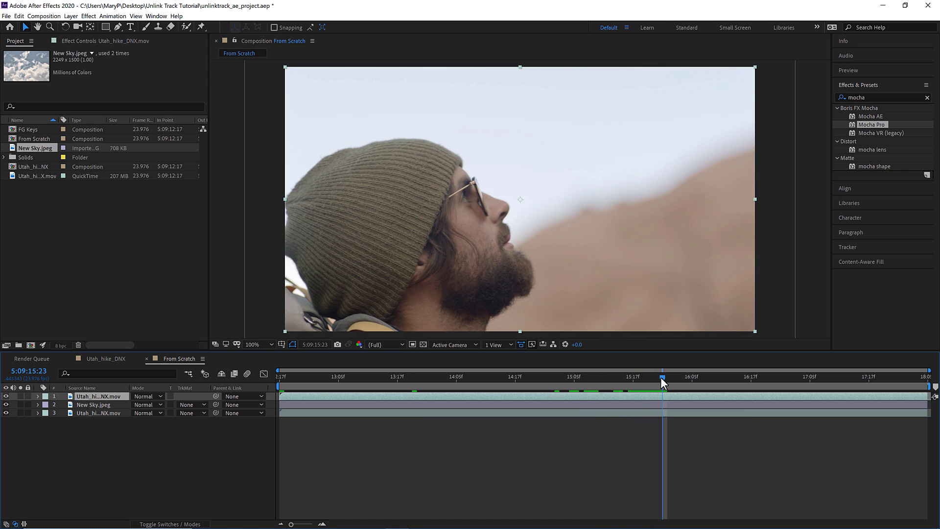
pyautogui.click(882, 97)
pyautogui.hotkey('ctrl', 'a')
pyautogui.write('chroma key')
pyautogui.moveTo(886, 124); pyautogui.dragTo(96, 397)
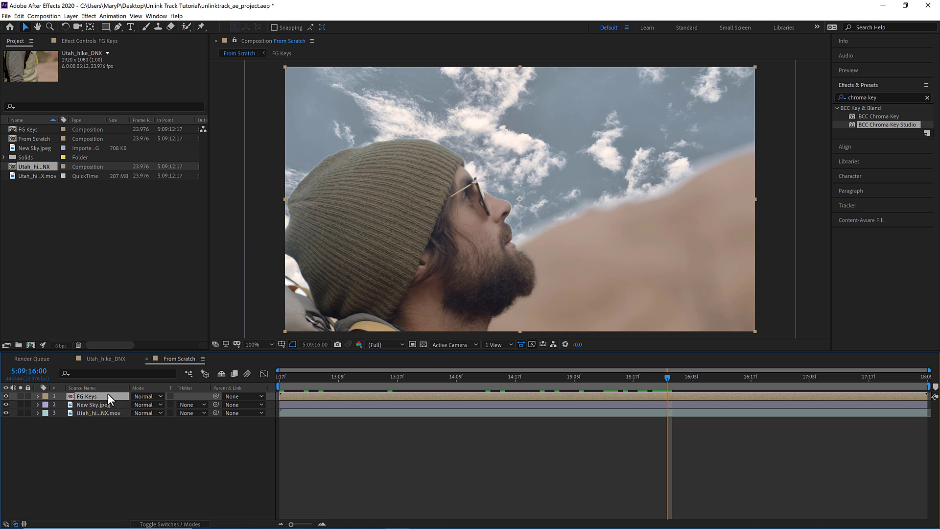
# Preview the keyed hiker and nudge New Sky.jpeg slightly left.
pyautogui.click(96, 404)
pyautogui.press('space')
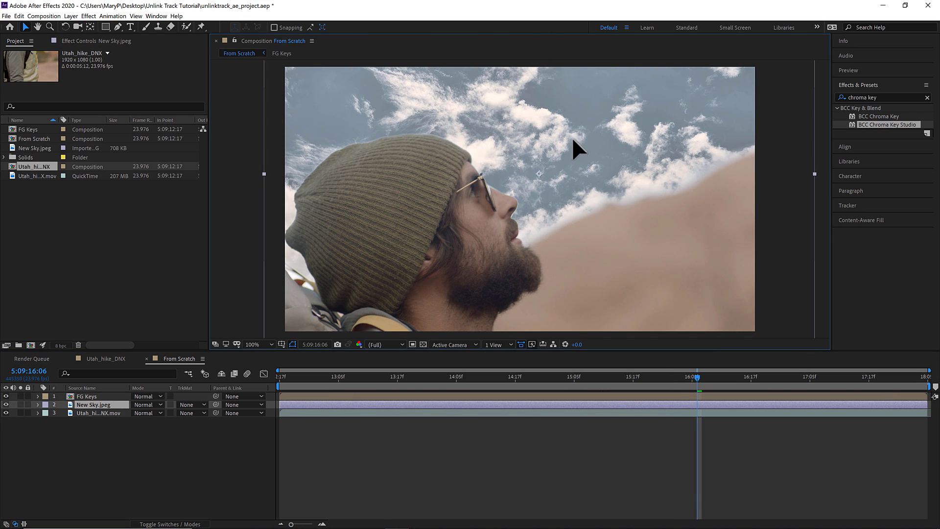
pyautogui.moveTo(572, 138); pyautogui.dragTo(542, 136)
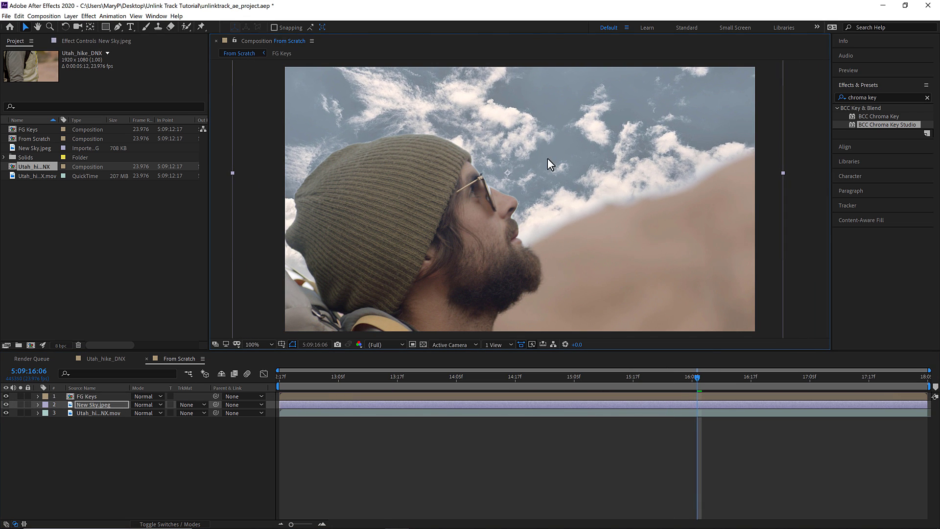
# Create Mocha Pro track data for the hiking clip from Layer 2.
pyautogui.click(109, 412)
pyautogui.click(91, 41)
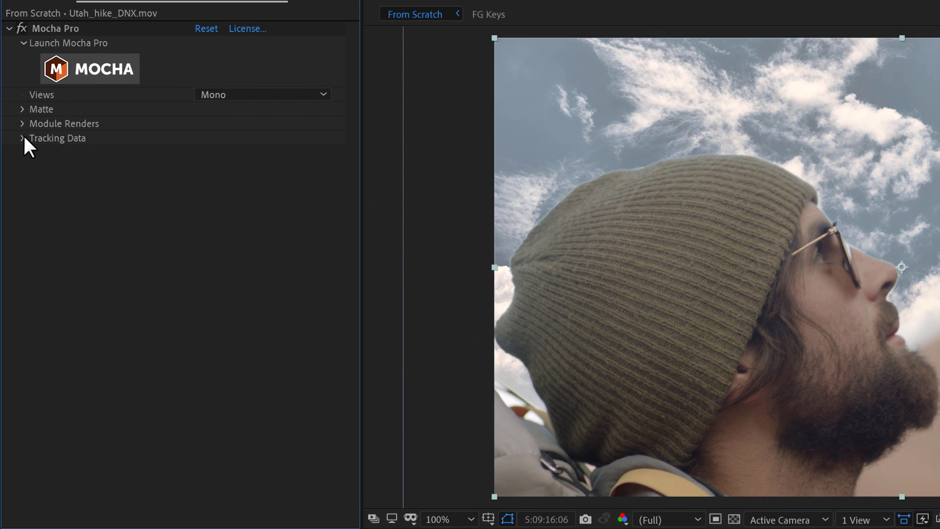
pyautogui.click(23, 138)
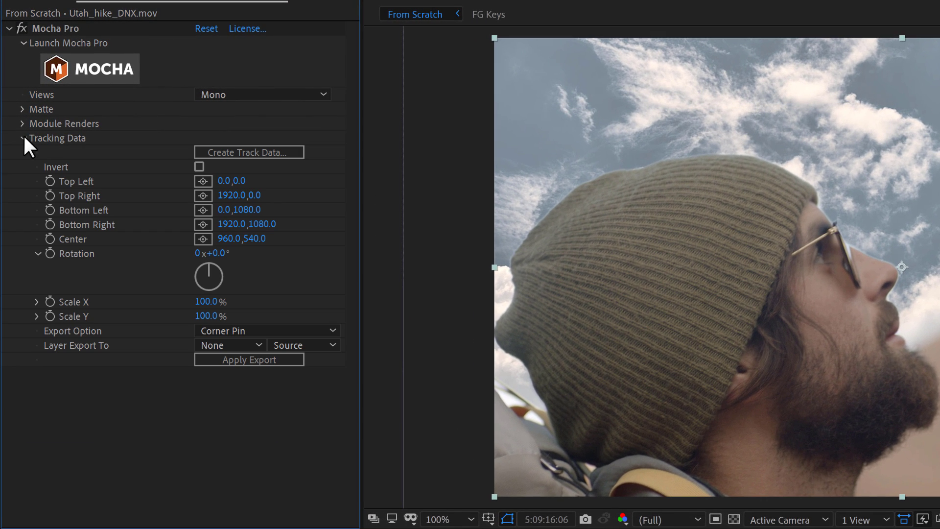
pyautogui.click(289, 154)
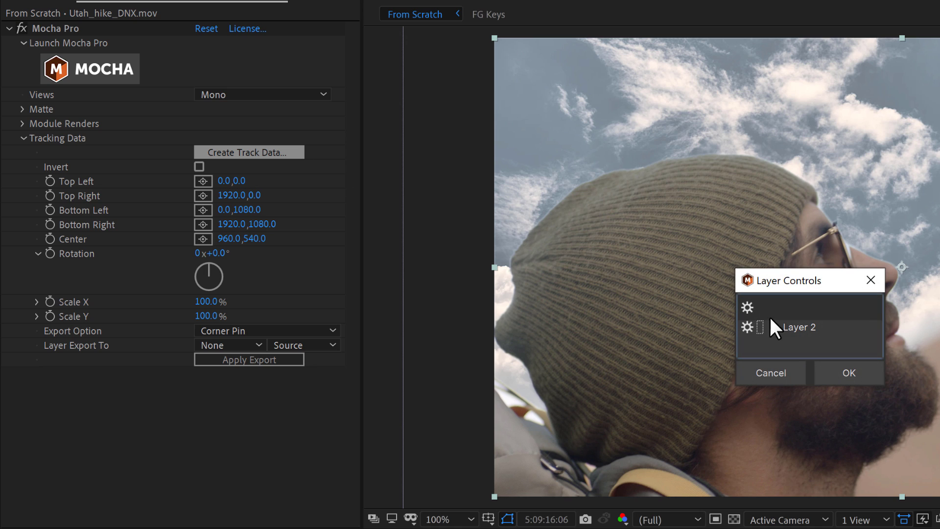
pyautogui.click(800, 329)
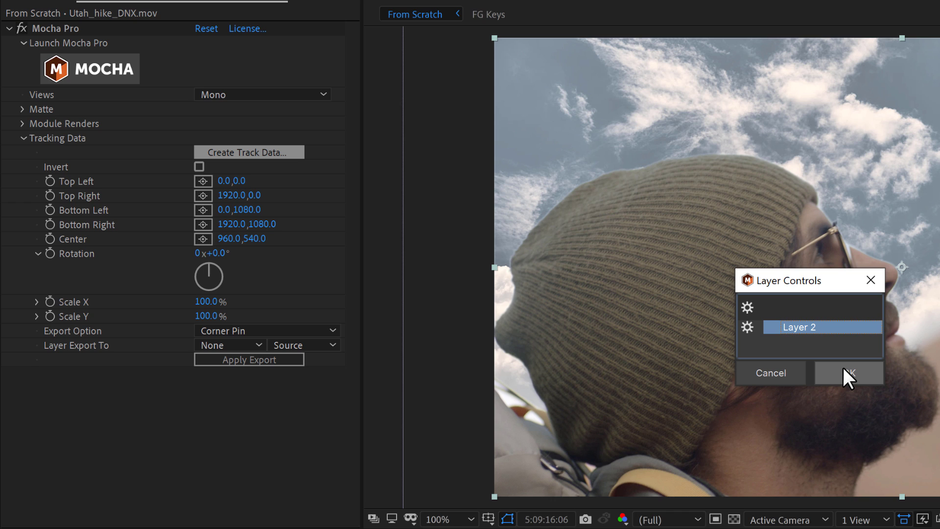
pyautogui.click(843, 365)
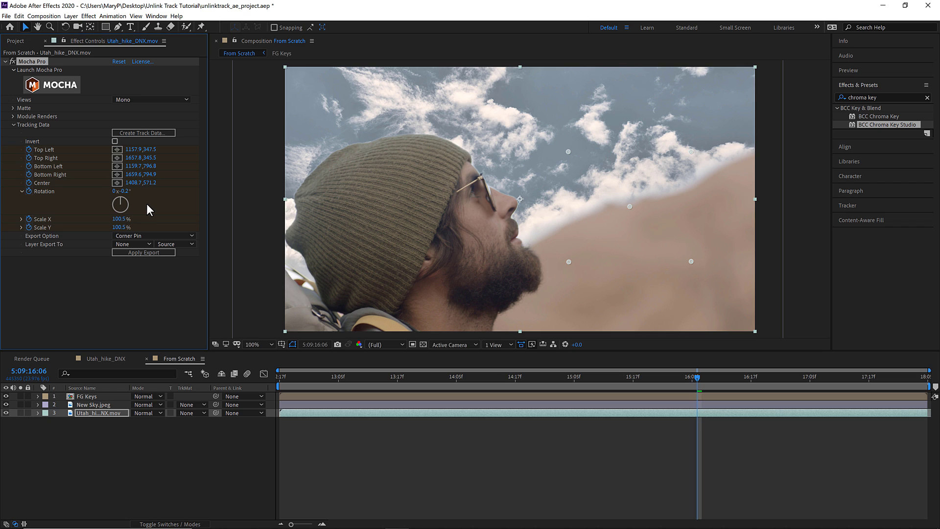
# Add a null layer and set the clip's Mocha Export Option to Transform.
pyautogui.click(71, 15)
pyautogui.moveTo(132, 25)
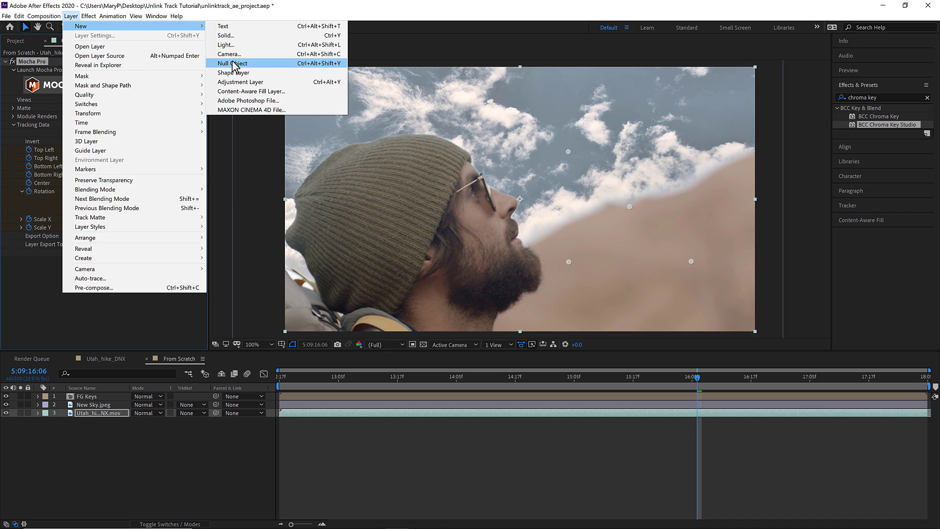
pyautogui.click(232, 63)
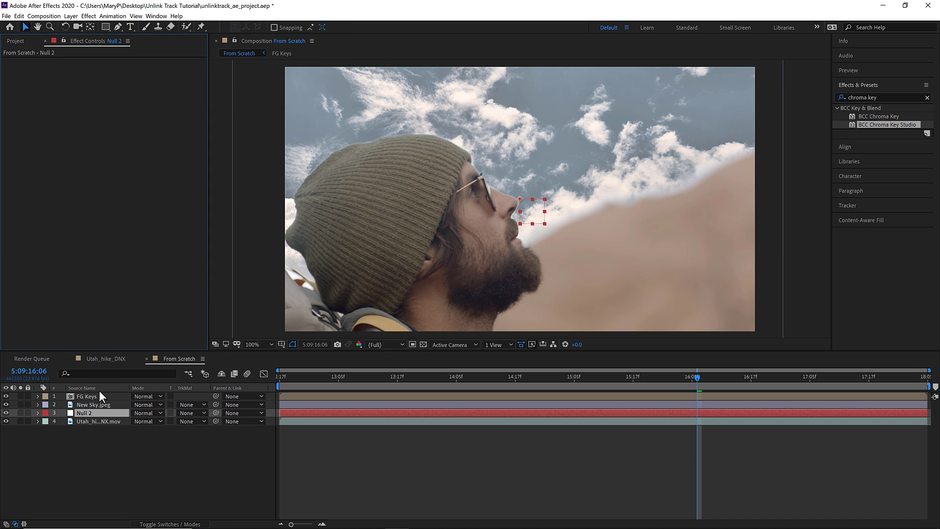
pyautogui.click(94, 422)
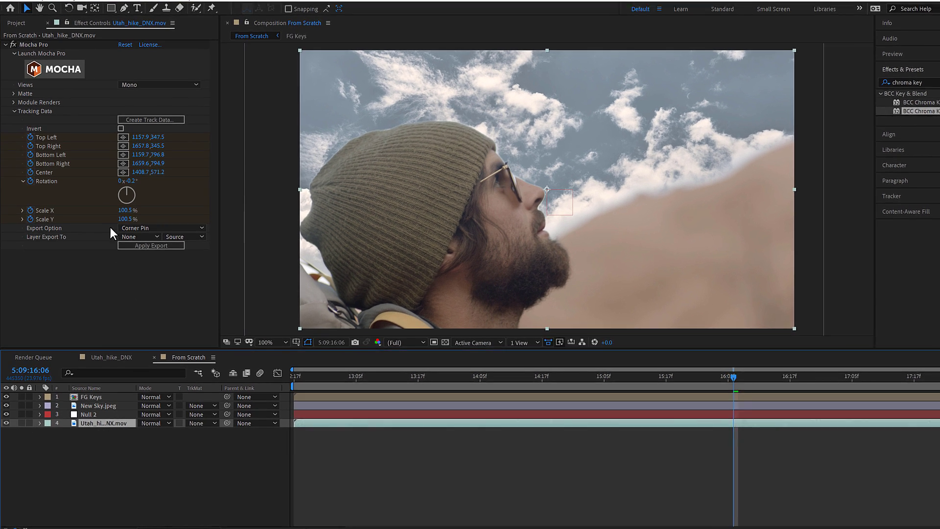
pyautogui.click(135, 227)
pyautogui.click(283, 153)
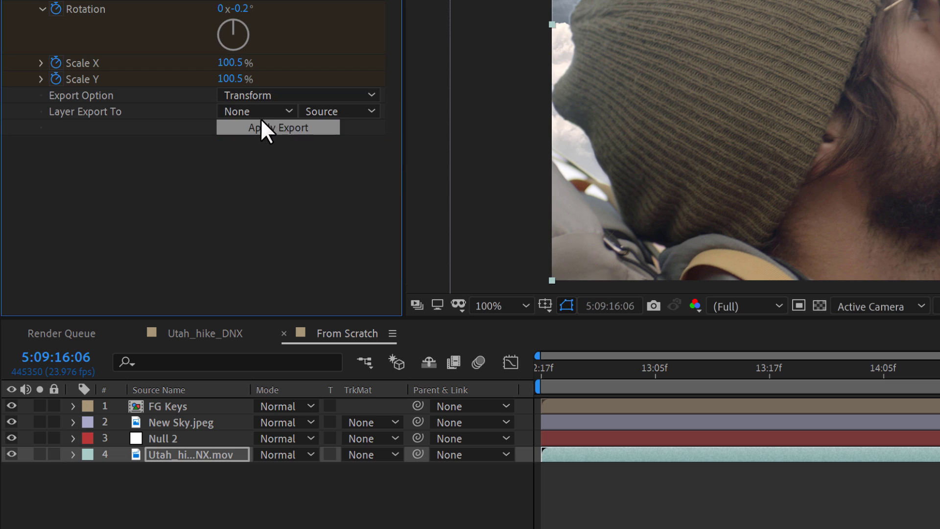
# Export the Mocha transform data to Null 2 with Apply Export.
pyautogui.click(260, 111)
pyautogui.click(267, 181)
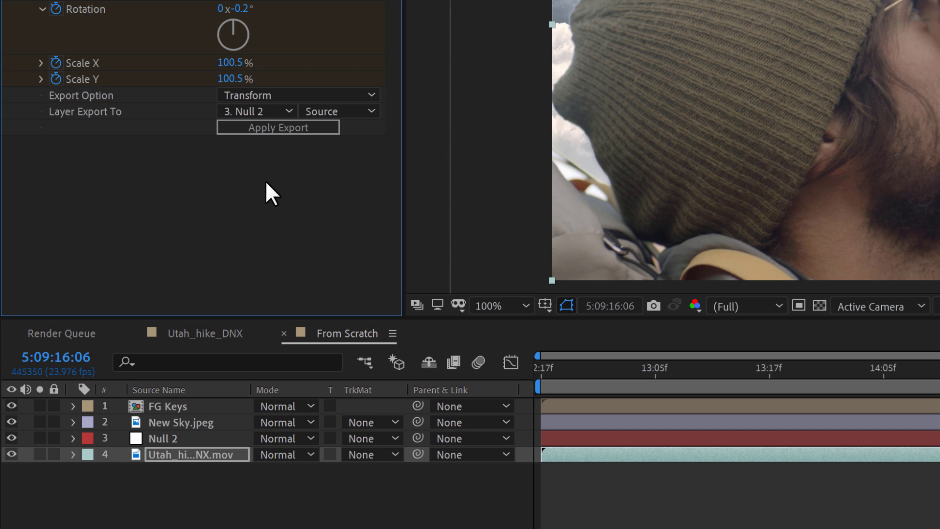
pyautogui.click(265, 128)
pyautogui.click(265, 128)
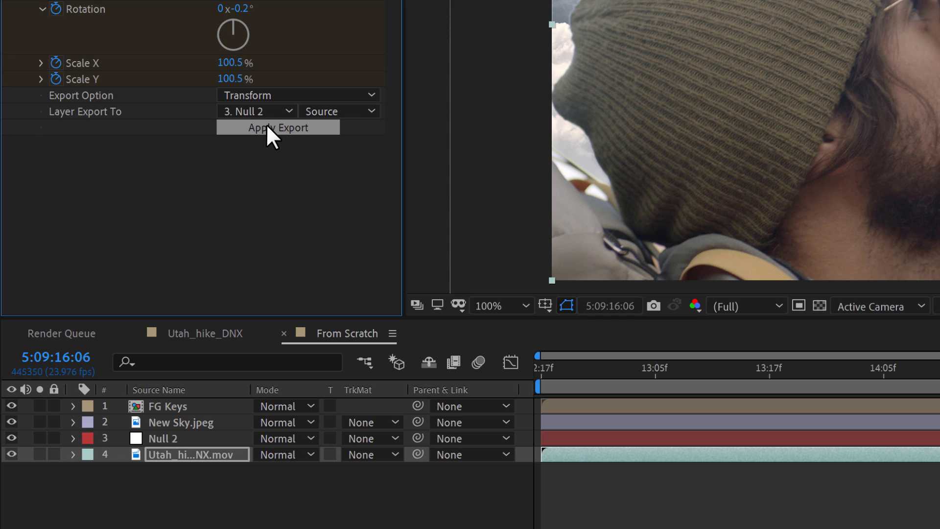
# Parent New Sky.jpeg to Null 2 and check the tracking at a later frame.
pyautogui.moveTo(418, 423); pyautogui.dragTo(163, 438)
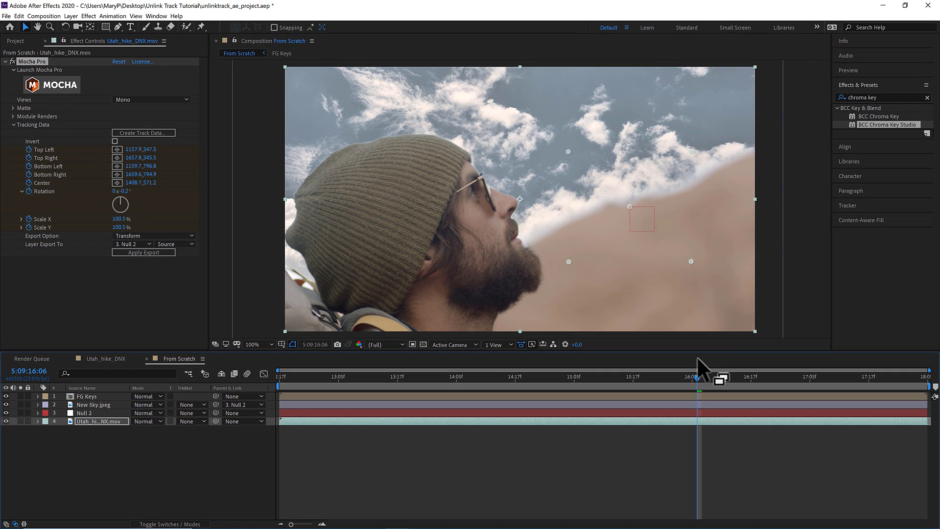
pyautogui.moveTo(693, 379)
pyautogui.mouseDown()
pyautogui.moveTo(556, 376)
pyautogui.moveTo(923, 377)
pyautogui.mouseUp()
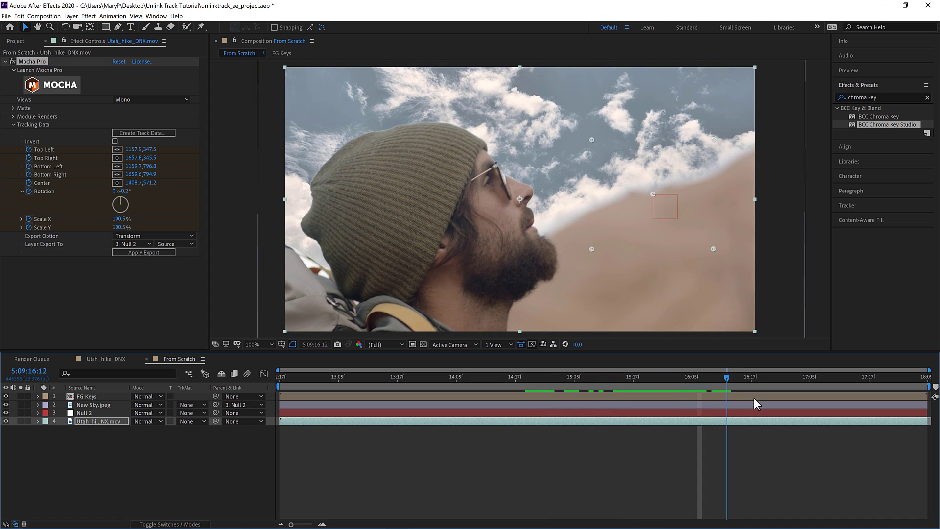
pyautogui.scroll(-1, 656, 261)
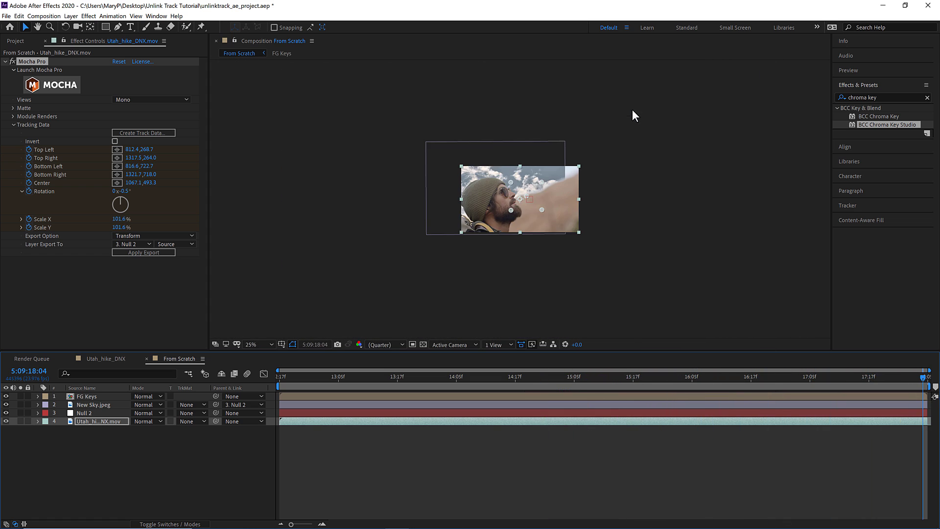
pyautogui.click(632, 110)
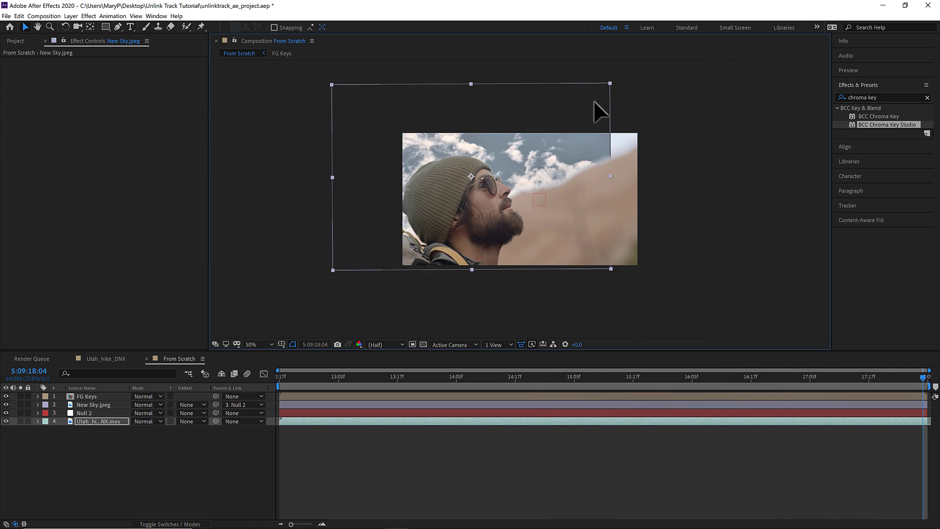
# Fit the viewer, then add BCC Color Correction and S_SoftFocus to New Sky.jpeg.
pyautogui.click(258, 344)
pyautogui.click(260, 360)
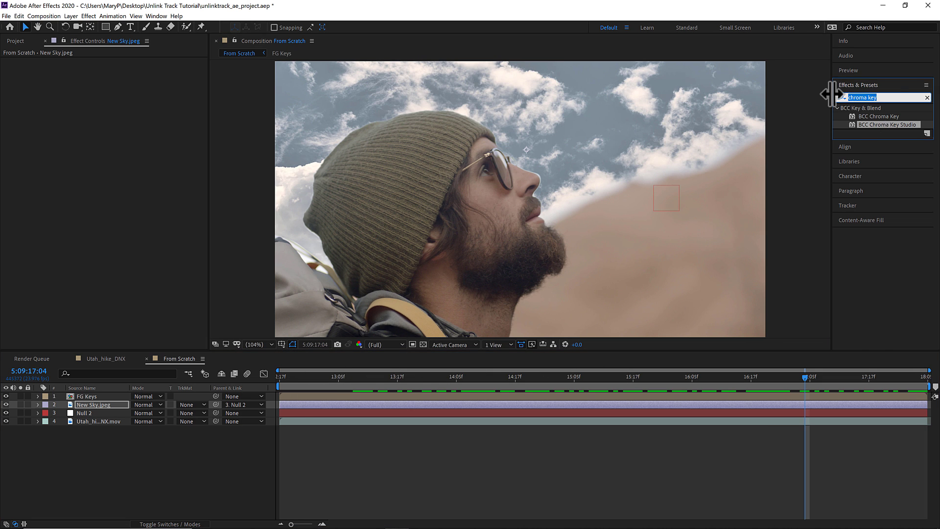
pyautogui.write('color corr')
pyautogui.doubleClick(884, 116)
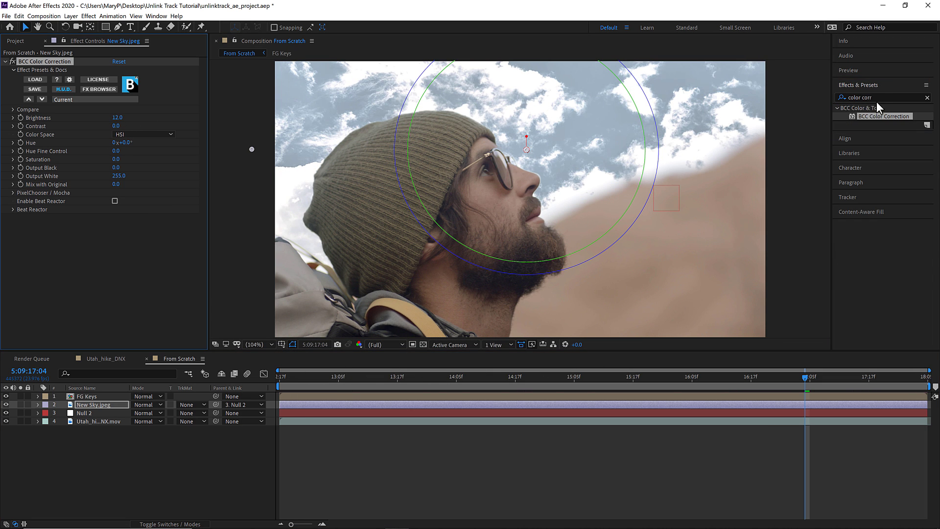
pyautogui.click(861, 97)
pyautogui.write('focus')
pyautogui.moveTo(883, 133); pyautogui.dragTo(707, 168)
# Add BCC Fast Lens Blur and BCC Match Grain to the sky, with Mix with Original 70.
pyautogui.click(882, 97)
pyautogui.write('lens')
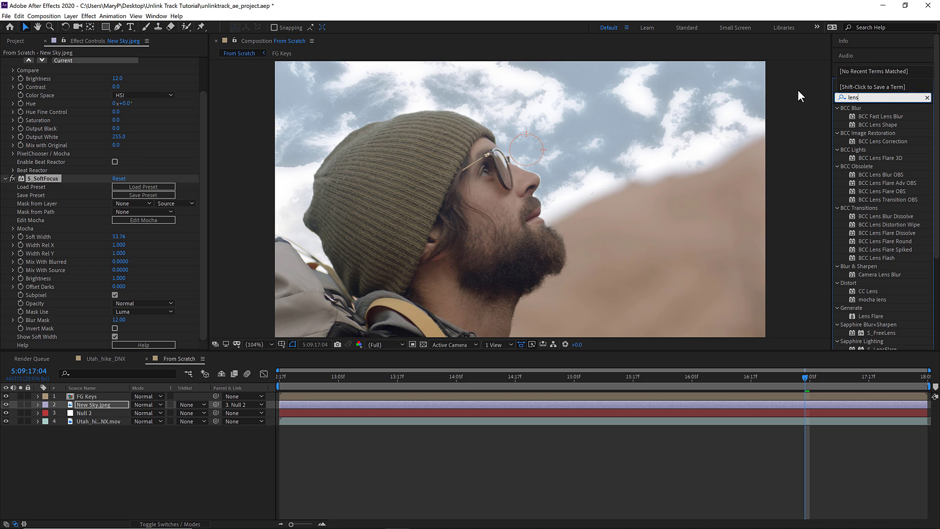
pyautogui.write(' blur')
pyautogui.doubleClick(881, 117)
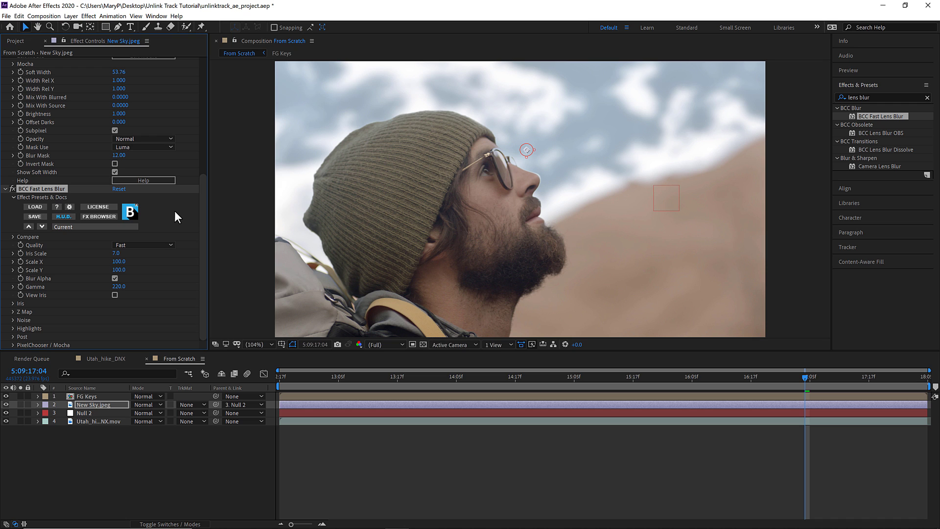
pyautogui.click(882, 98)
pyautogui.write('match')
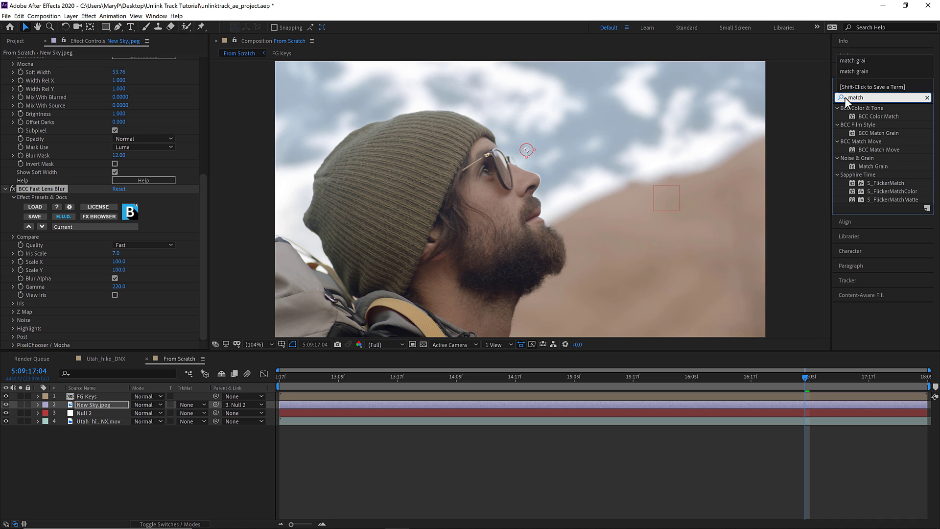
pyautogui.doubleClick(879, 132)
pyautogui.moveTo(116, 336); pyautogui.dragTo(128, 337)
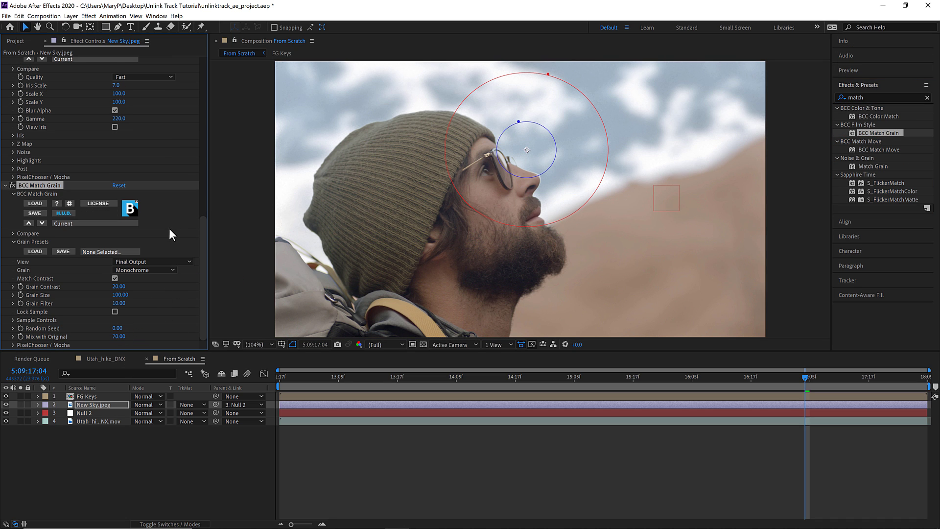